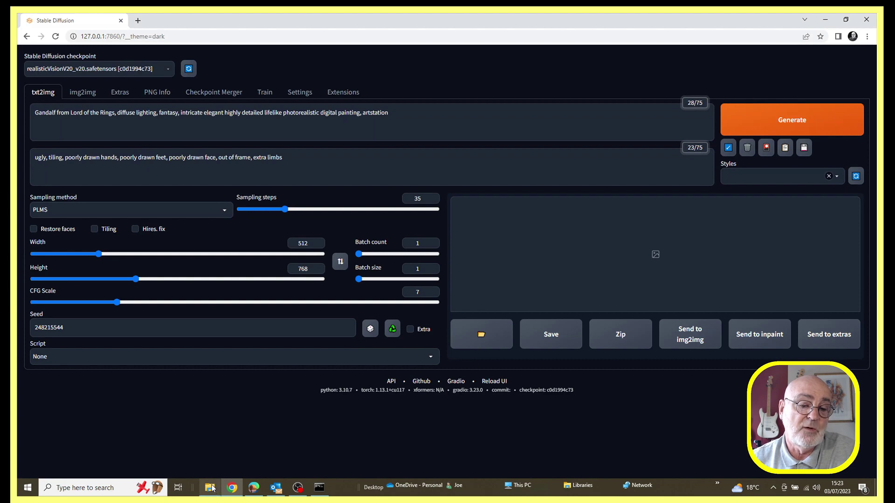
# Show Notification.mp3 in the stable-diffusion-webui folder, then put the folder away.
pyautogui.click(209, 488)
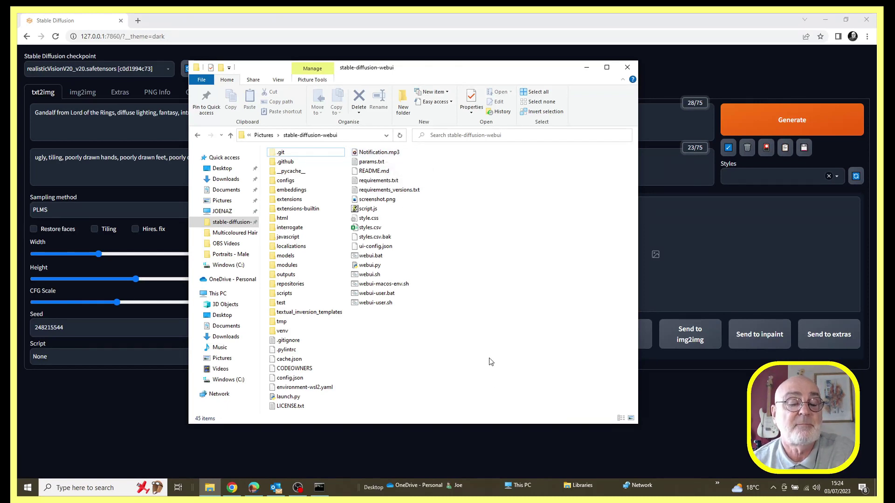
pyautogui.click(588, 69)
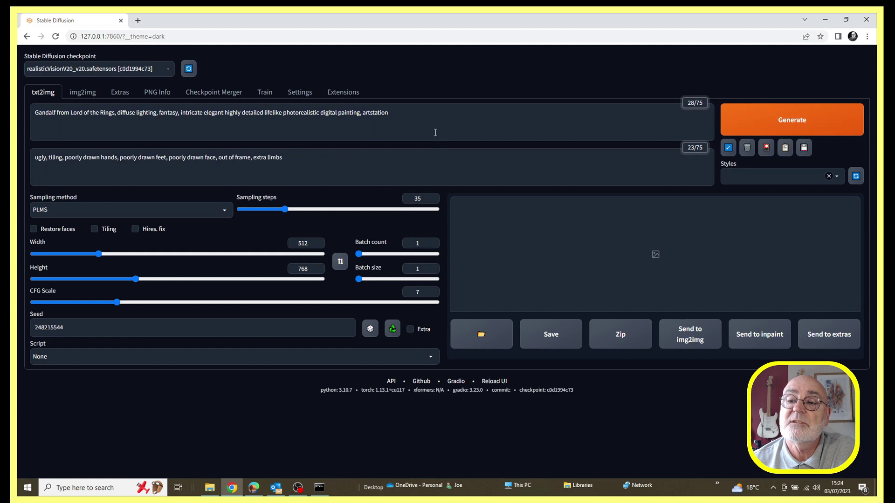
# Start the Gandalf image generation from the txt2img prompt with Generate.
pyautogui.click(750, 116)
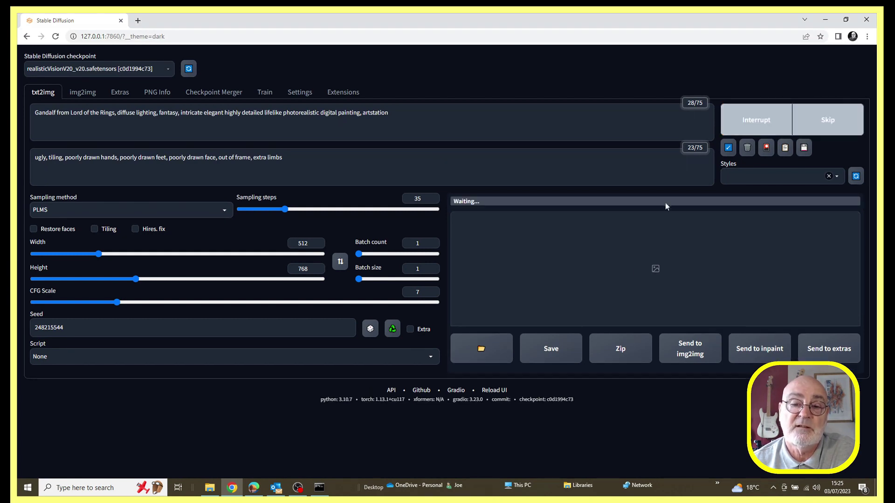